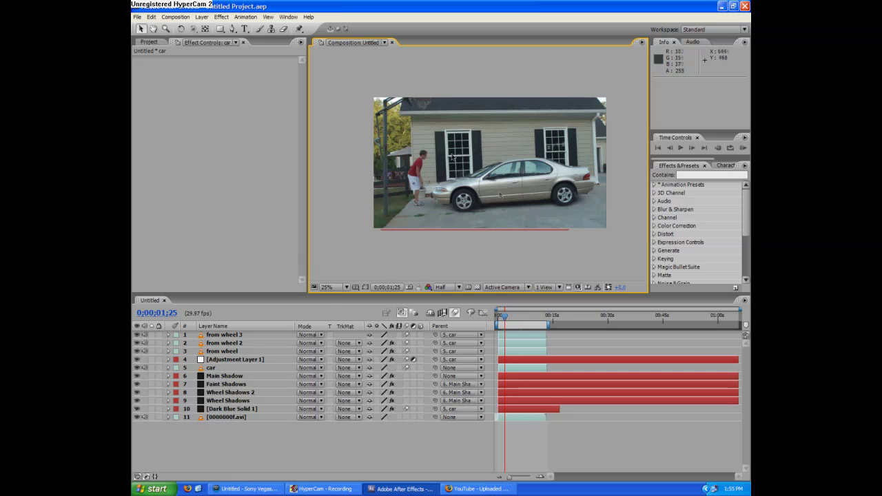
Step: Open the car layer in the Layer panel and zoom in on its window masks
double_click(231, 367)
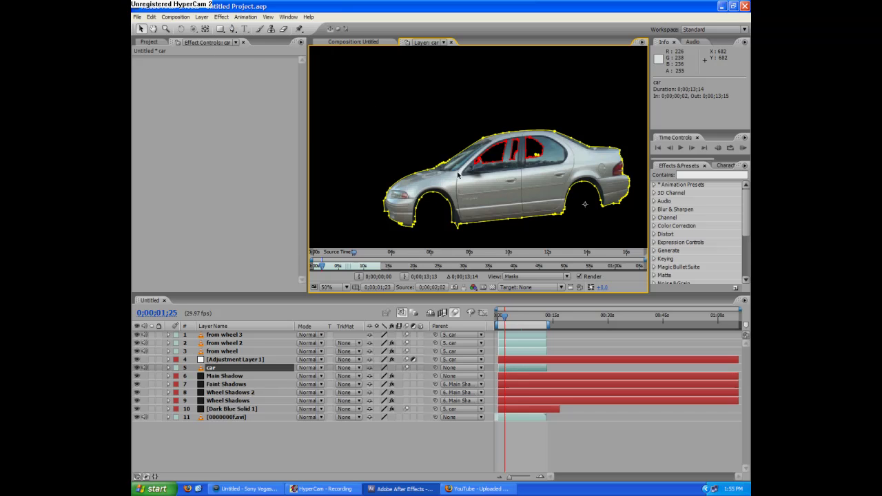
scroll(503, 165, "up", 2)
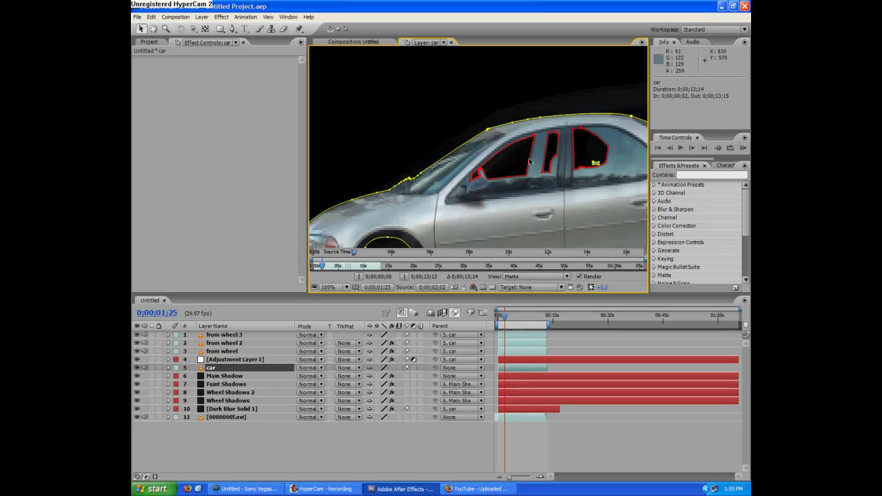
scroll(506, 163, "down", 2)
scroll(507, 167, "up", 2)
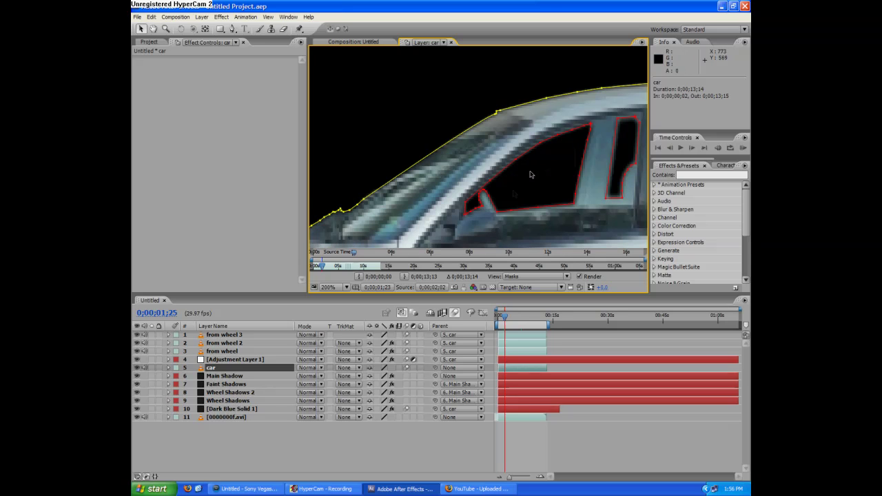
scroll(474, 211, "down", 1)
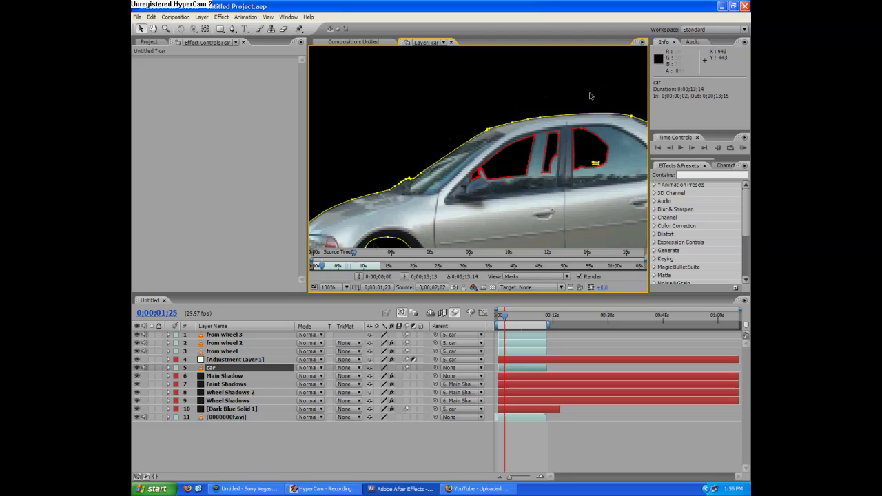
Step: Check Adjustment Layer 1's Ramp and Hue/Saturation and Main Shadow's grain, then refocus the car
left_click(238, 360)
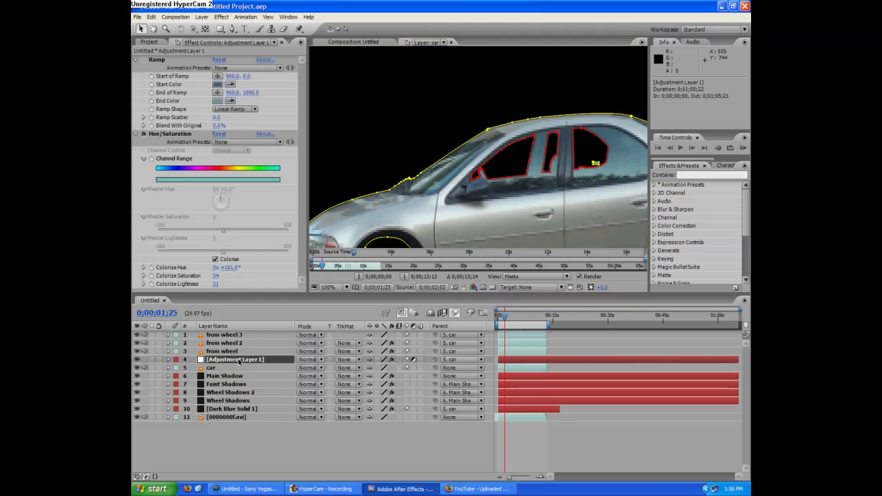
left_click(232, 377)
scroll(563, 107, "down", 1)
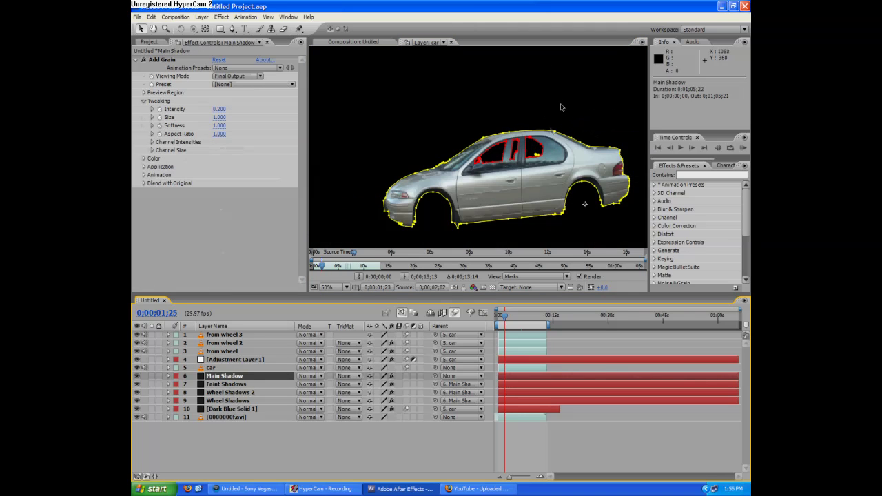
left_click(522, 179)
Step: Pan over the car's rear half, zoom back out to 50%, and select from wheel 2
scroll(525, 163, "up", 1)
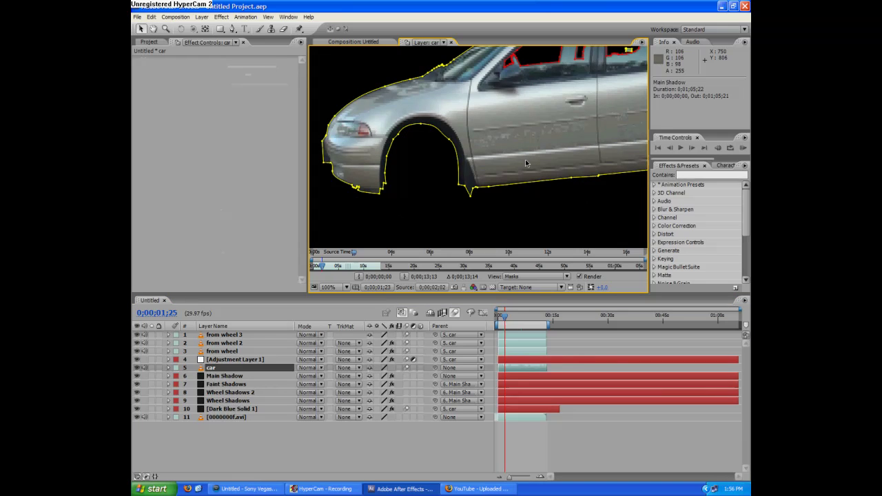
key("h")
left_click_drag(525, 162, 344, 164)
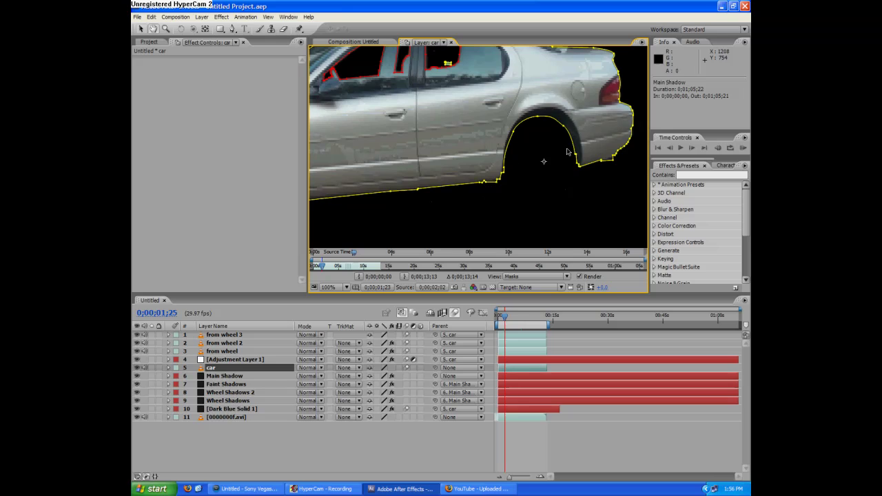
key("v")
key("comma")
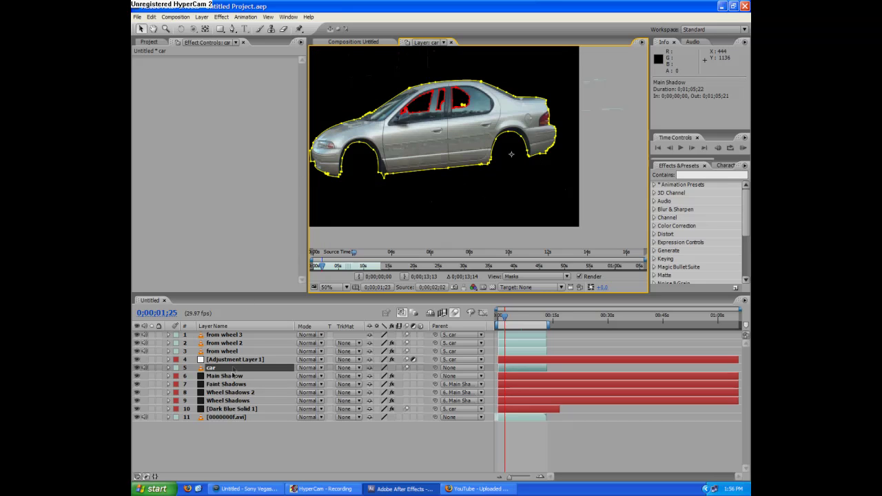
left_click(227, 342)
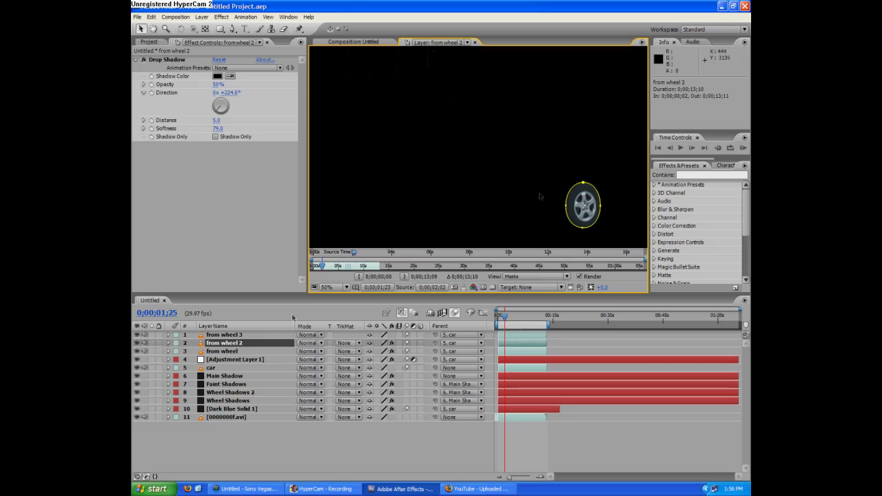
Step: Select the from wheel layer and return to the main Composition view
left_click(239, 351)
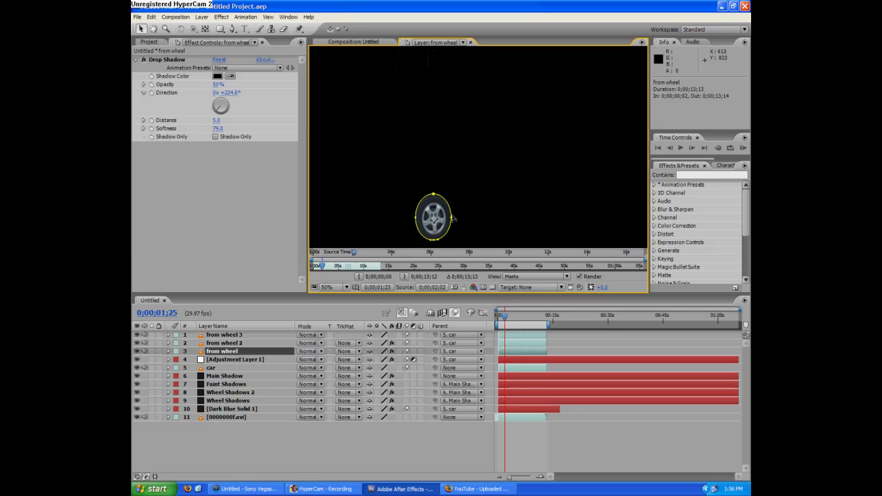
left_click(365, 42)
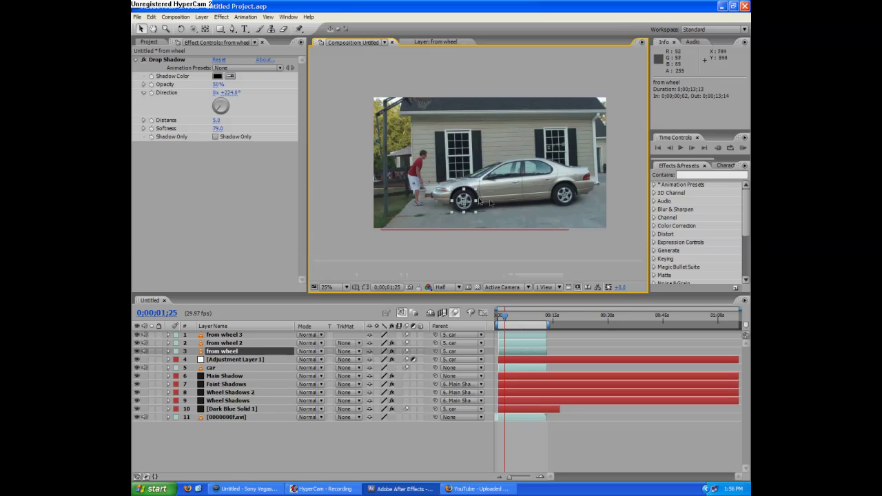
scroll(484, 207, "up", 2)
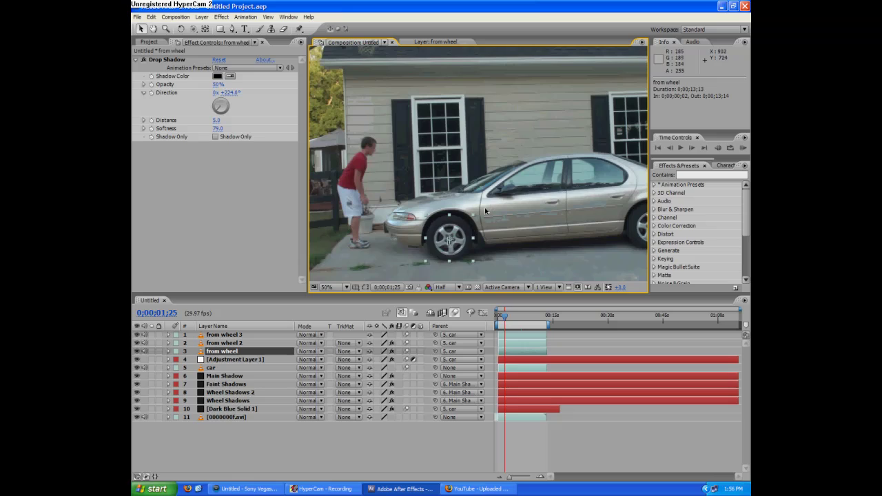
Step: Expand from wheel's Transform and trial a Position change, leaving it unchanged, then collapse and deselect
left_click(168, 351)
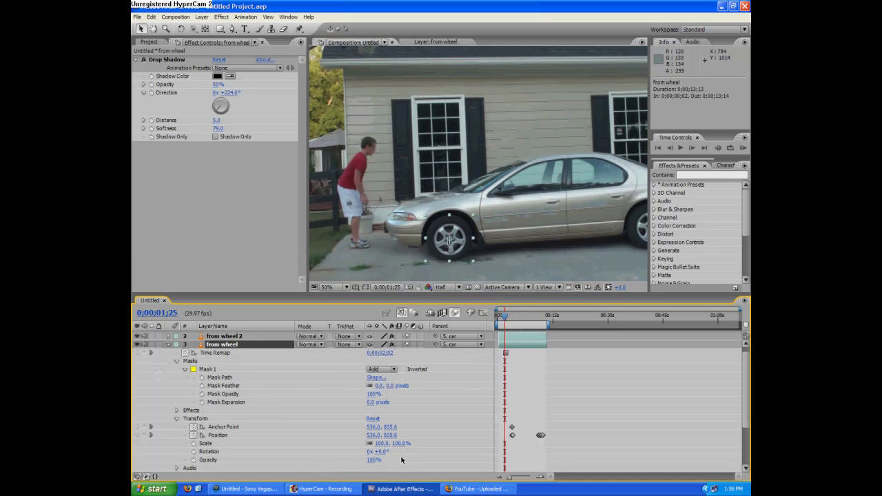
left_click(389, 435)
left_click_drag(389, 436, 400, 428)
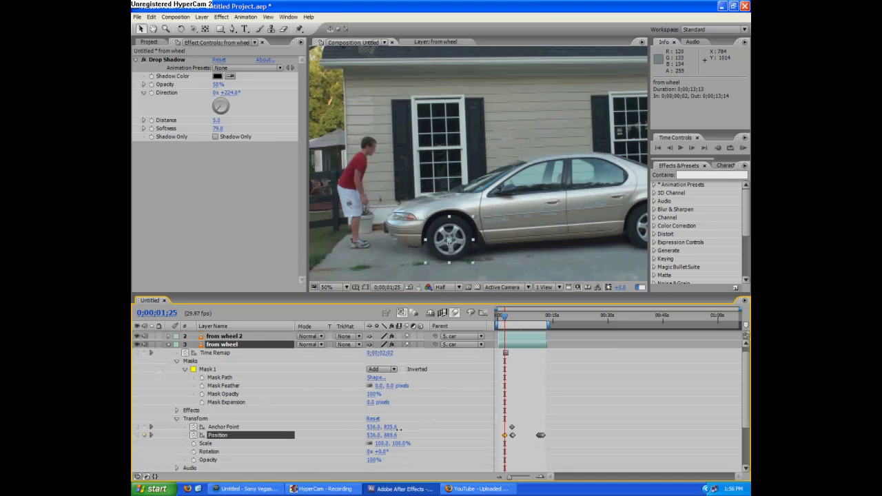
left_click_drag(454, 212, 455, 135)
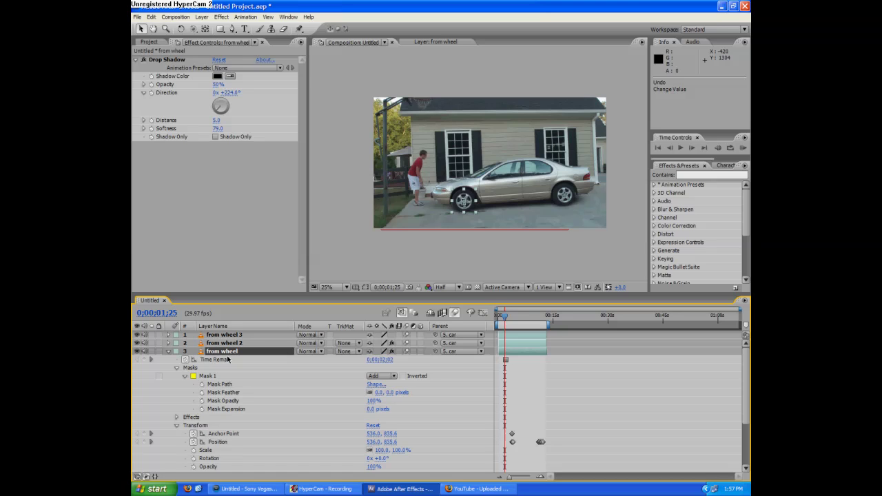
left_click(168, 351)
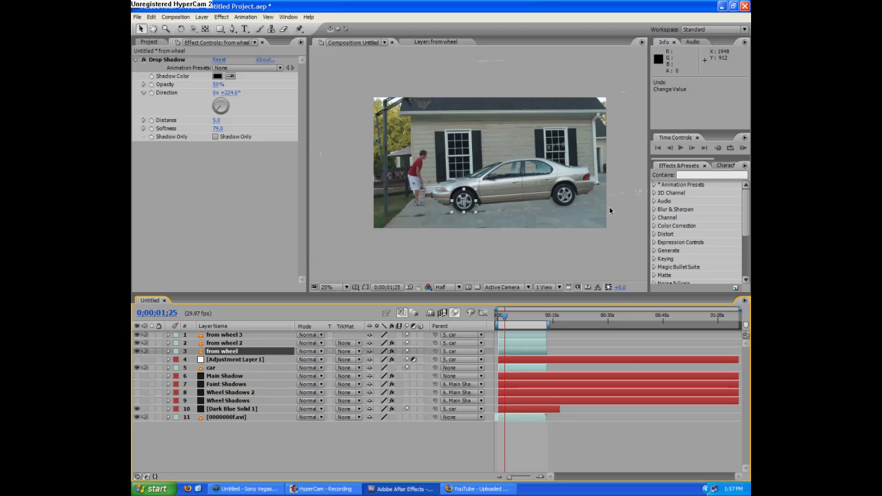
left_click(516, 246)
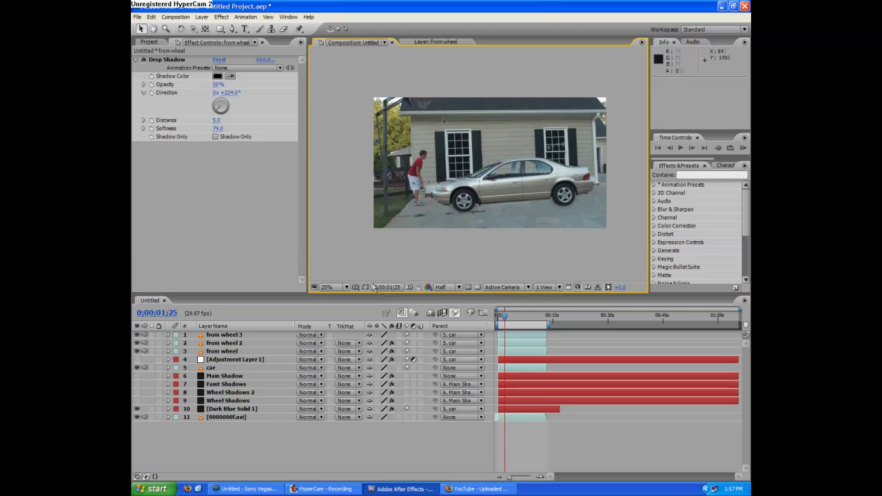
Step: Select the car layer and zoom the viewer to 50% on the car's front
left_click(211, 368)
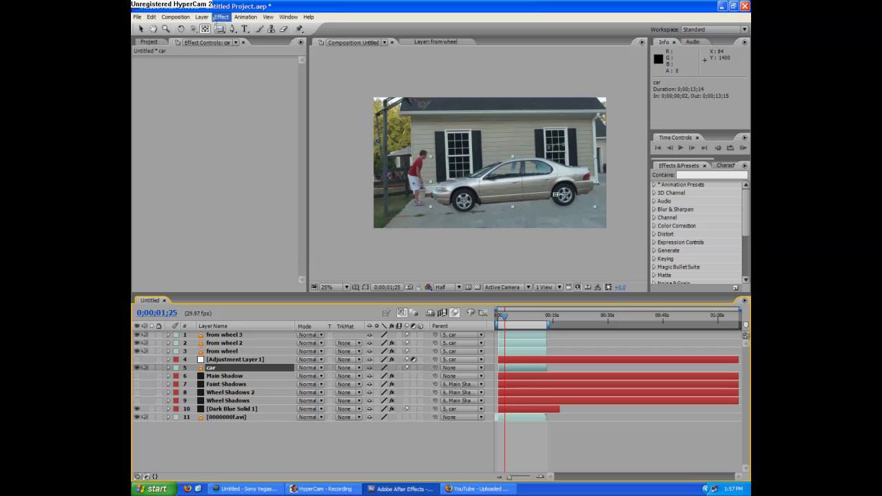
key("period")
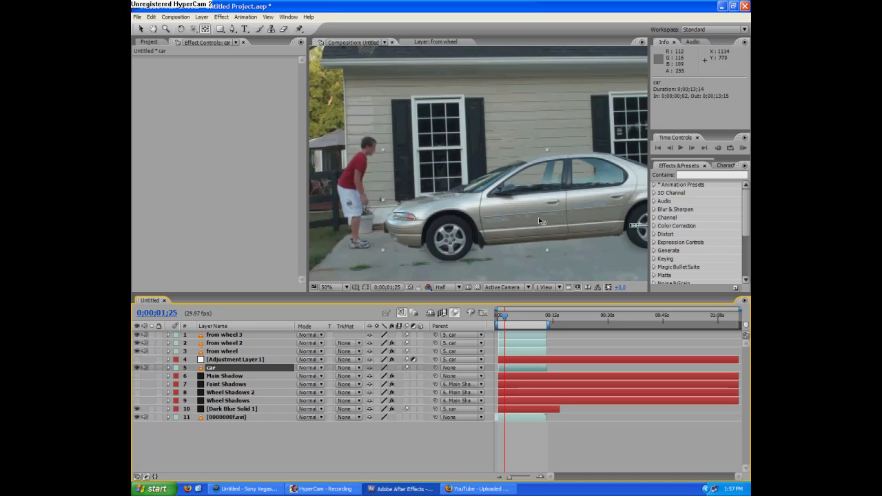
left_click_drag(595, 218, 487, 179)
scroll(488, 179, "up", 4)
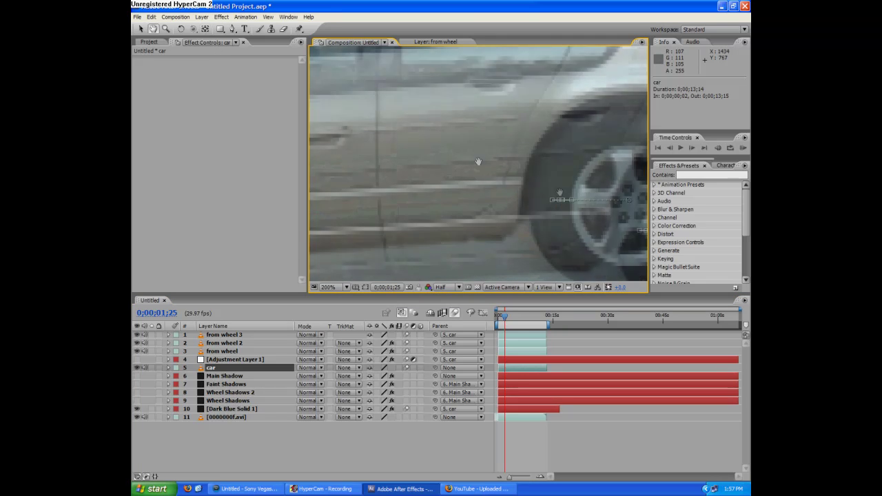
Step: Zoom back out, fit the car layer to the composition, and expand its properties
key("y")
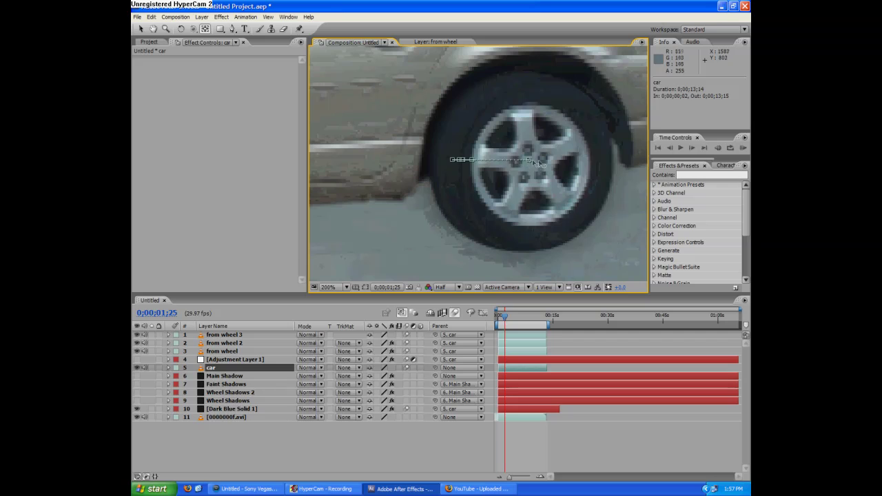
key("comma")
key("comma")
key("comma")
left_click_drag(467, 131, 485, 148)
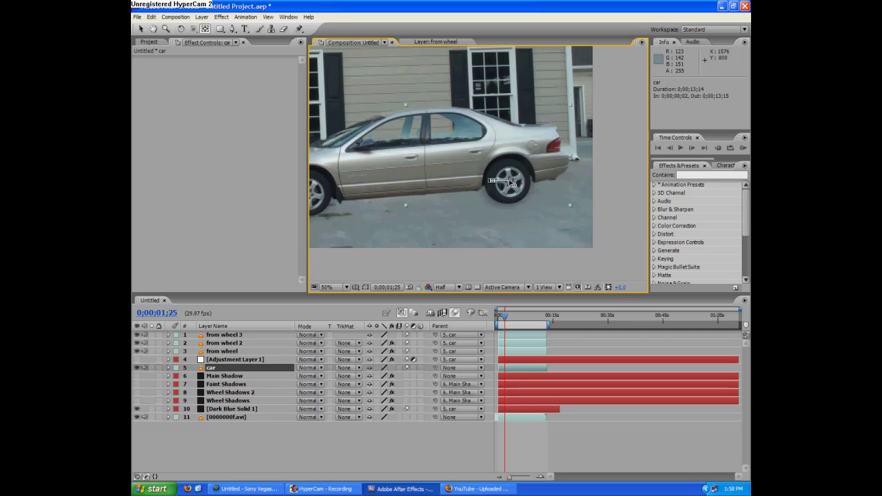
key("ctrl+alt+f")
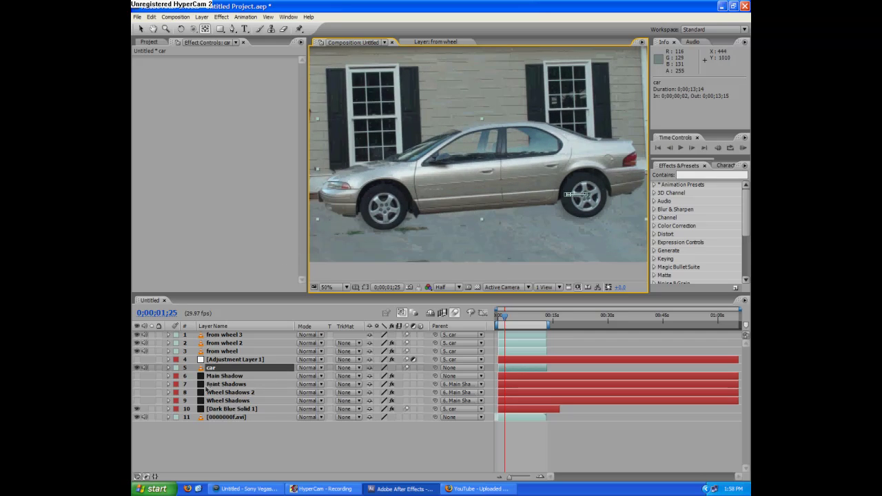
left_click(168, 368)
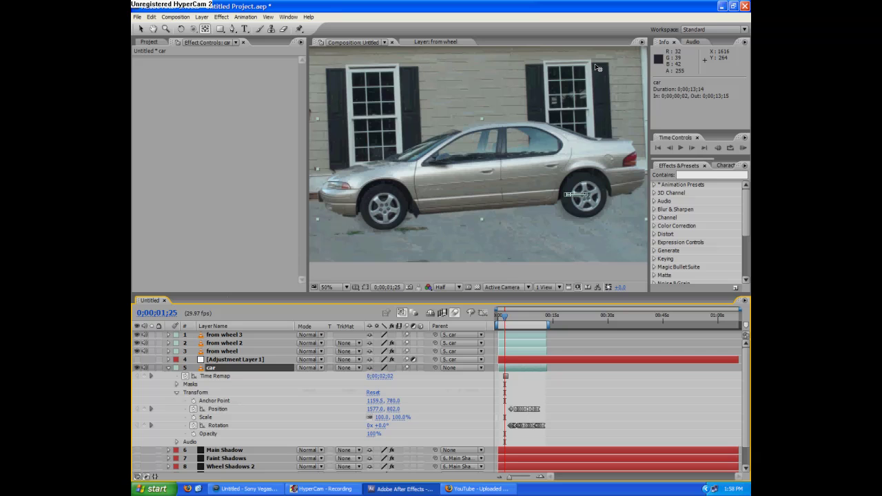
Step: Set the car's Rotation to 0x+3.0° at 0;00;01;25, select its Position, then select from wheel 2
mouse_move(375, 425)
left_mouse_down()
mouse_move(361, 426)
mouse_move(396, 426)
mouse_move(383, 426)
left_mouse_up()
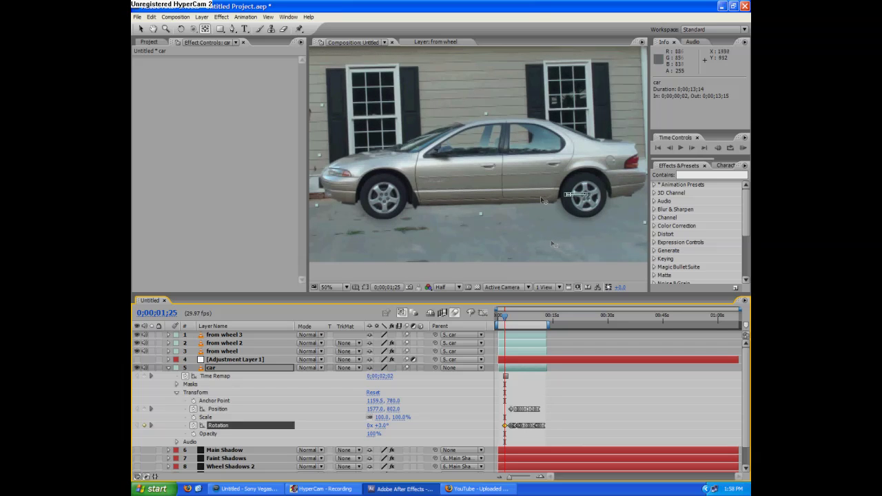
left_click(229, 410, "shift")
left_click(231, 412)
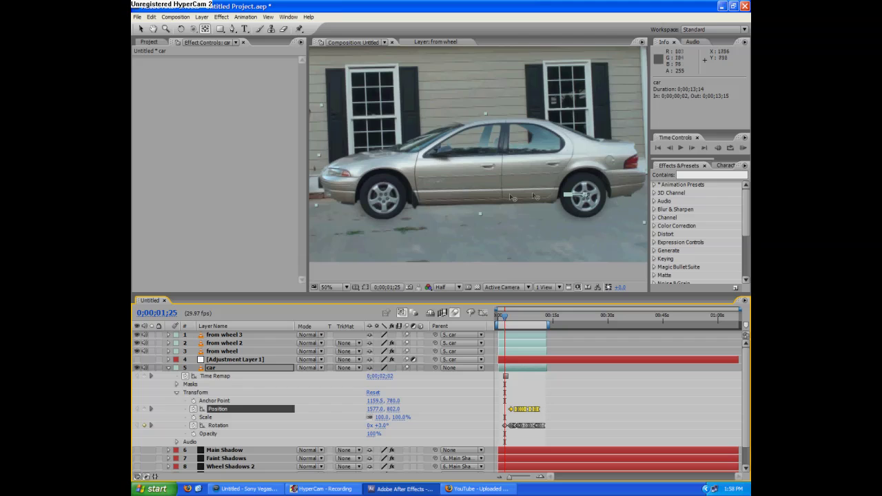
left_click(214, 346)
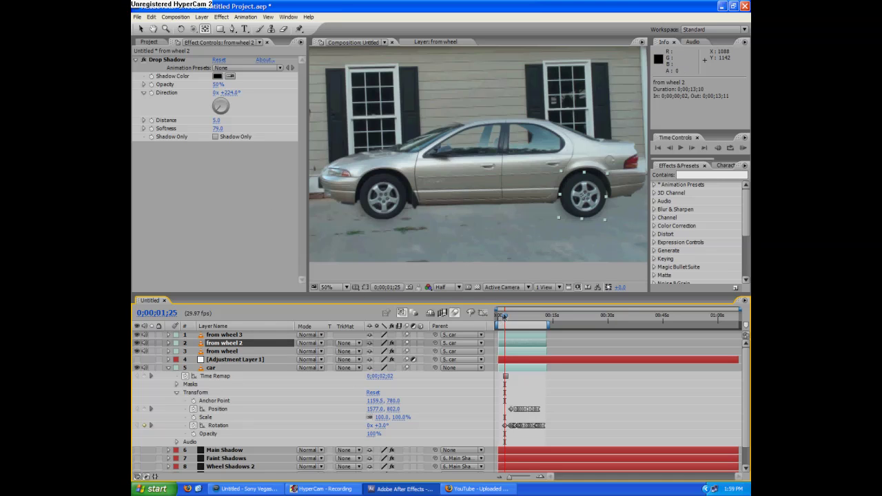
Step: Scrub the time indicator to 0;00;05;20 and expand the from wheel 2 layer's properties
left_click_drag(504, 316, 517, 316)
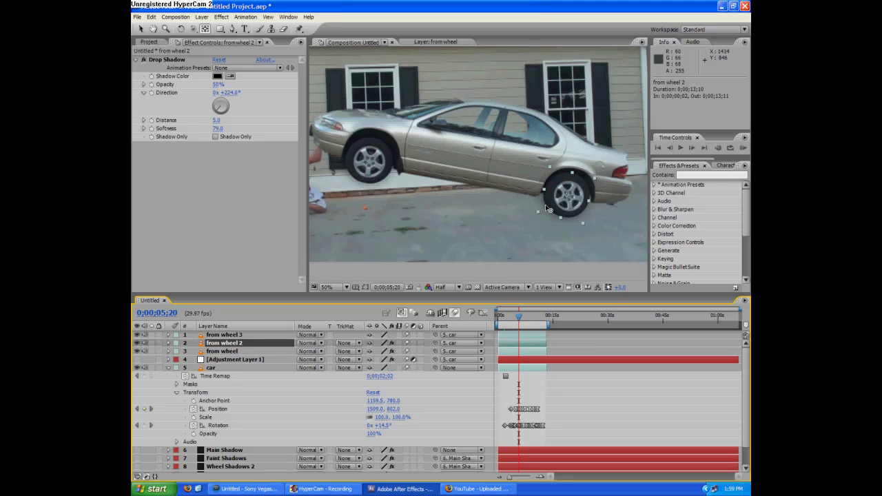
key("ctrl+Right")
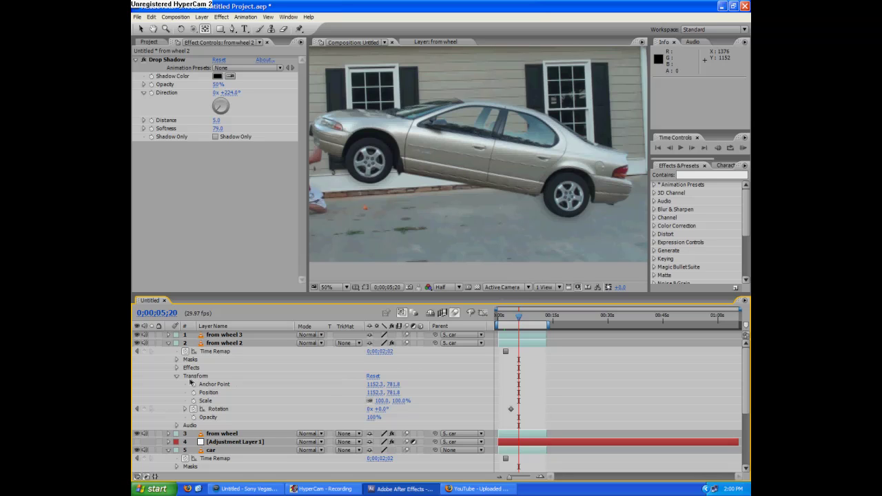
Step: Swap from wheel 2 for from wheel 3's mask and rotation, zoom the timeline, advance to 0;00;05;29
left_click(167, 345)
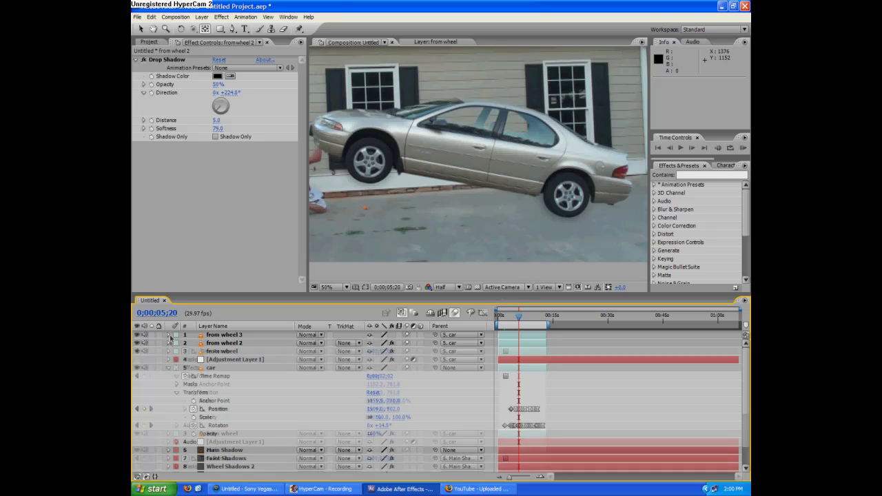
left_click(168, 334)
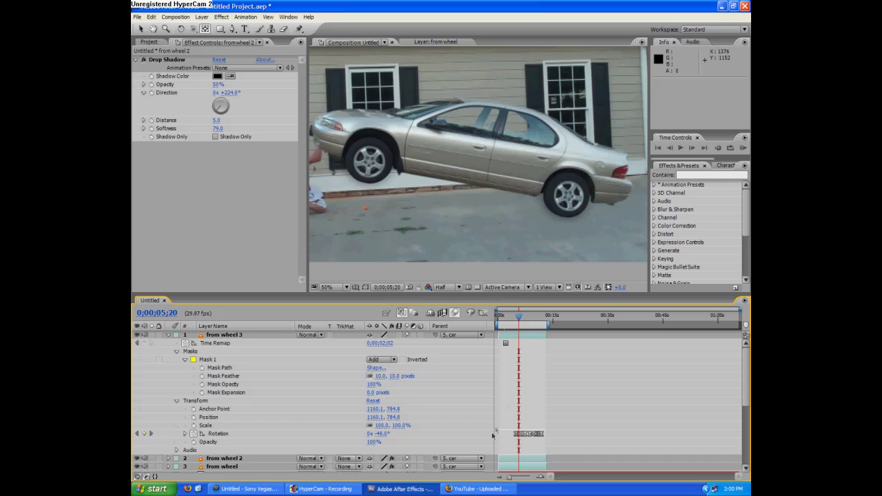
left_click(540, 476)
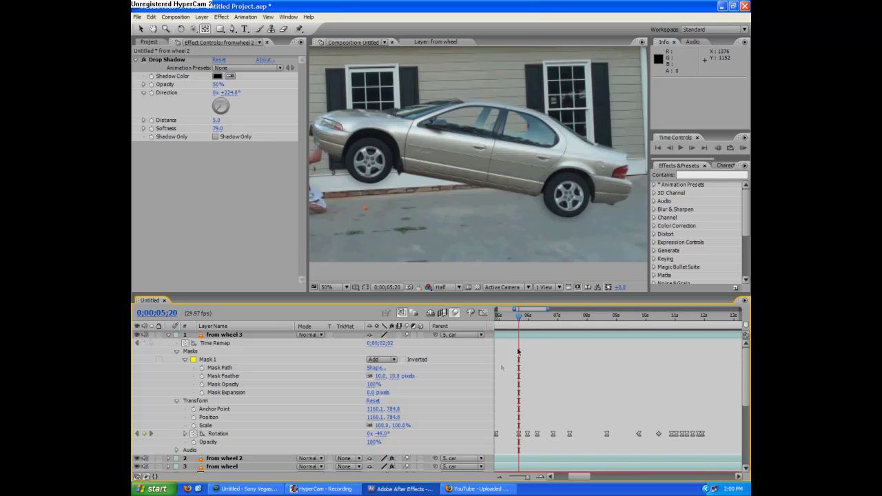
left_click_drag(521, 321, 528, 317)
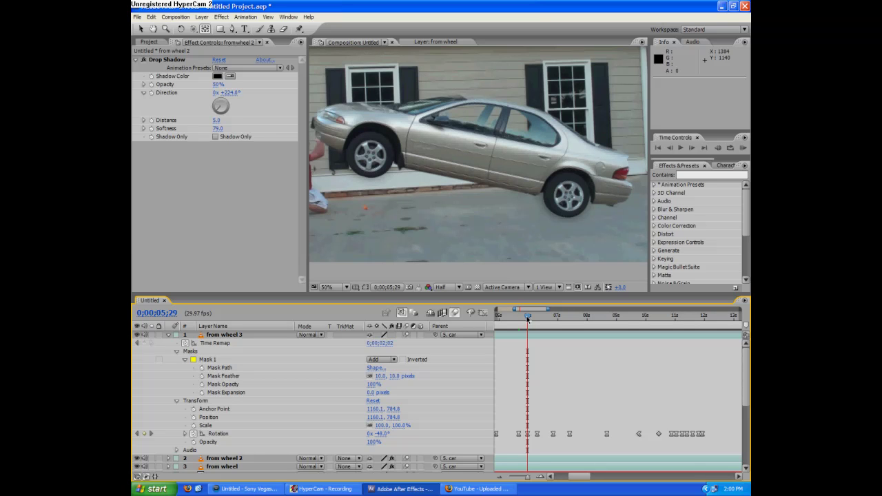
key("minus")
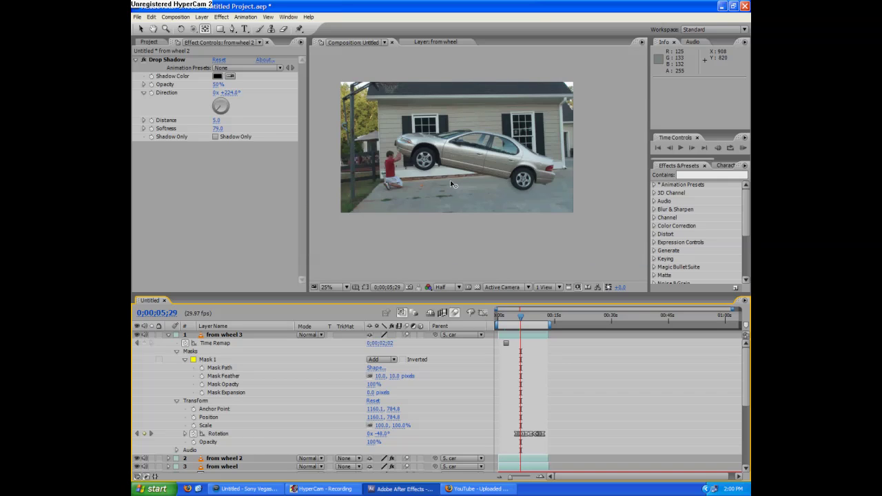
Step: Zoom in on the car, collapse from wheel 3 and car, view Adjustment Layer 1, reselect car
scroll(507, 146, "up", 4)
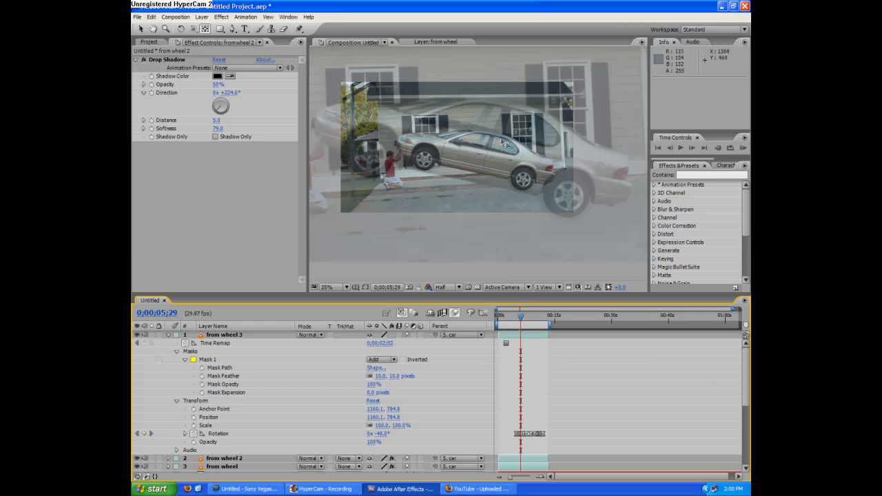
left_click_drag(506, 146, 499, 187)
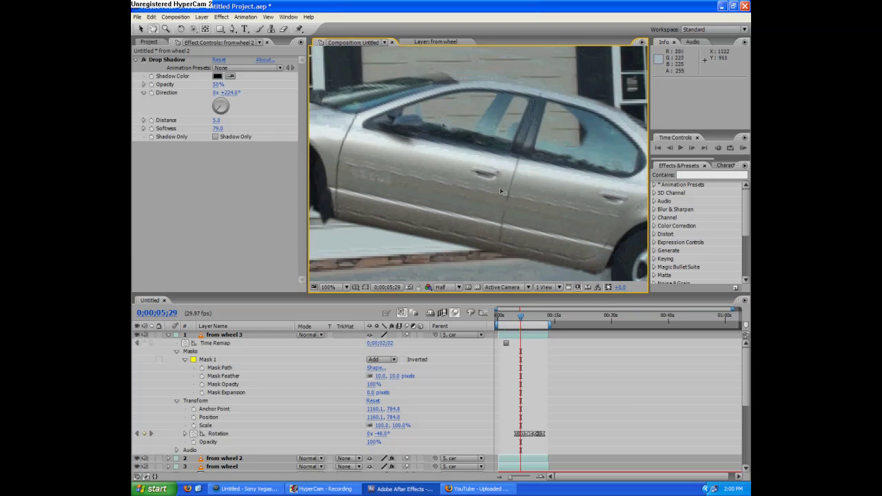
left_click(169, 335)
left_click(169, 368)
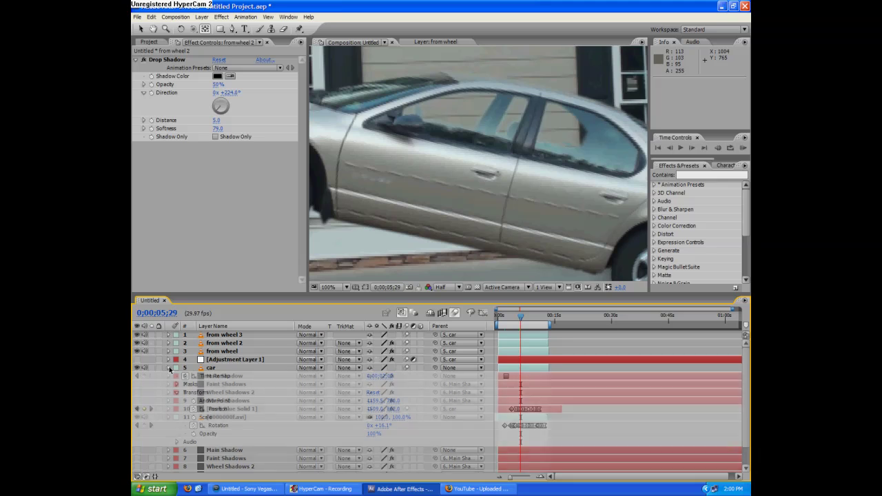
left_click(234, 360)
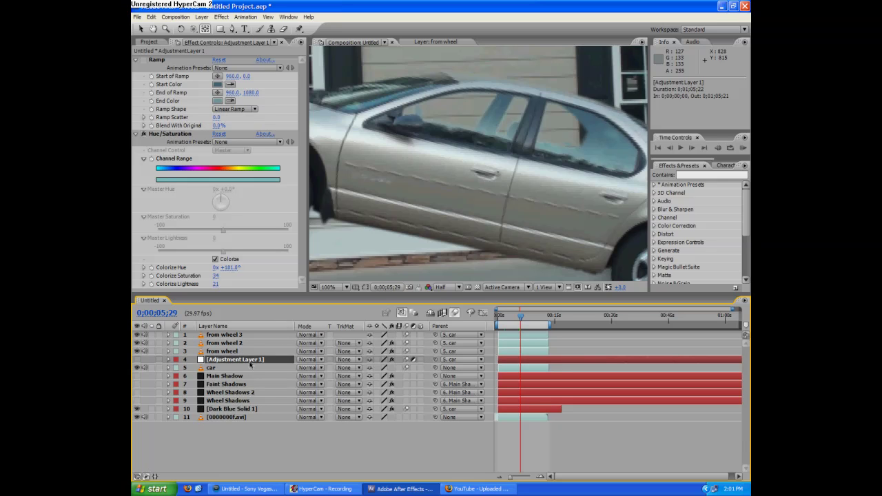
left_click(209, 369)
Step: Expand the car layer's masks and select Adjustment Layer 1's Hue/Saturation effect
left_click(166, 369)
left_click(222, 361)
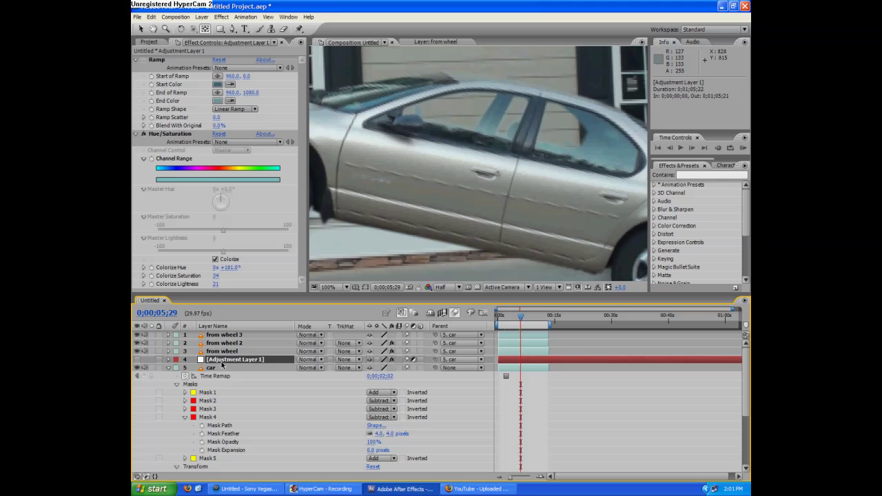
left_click(185, 134)
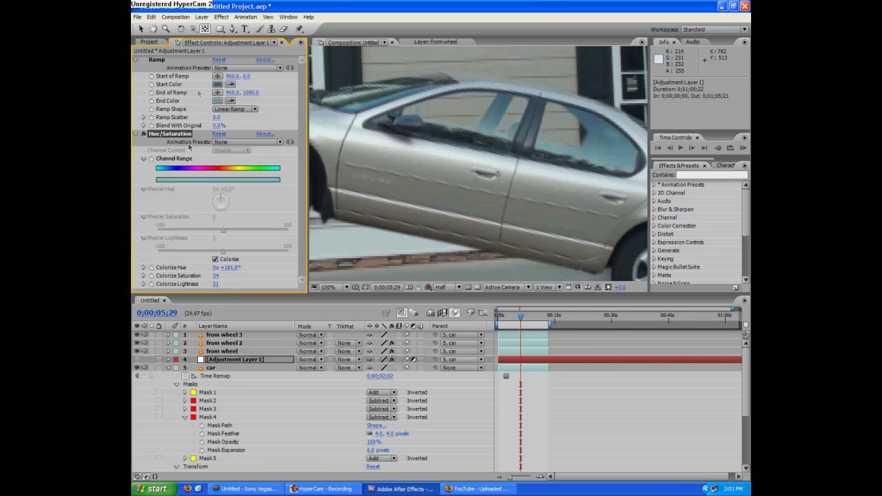
Step: Add Color Correction > Hue/Saturation to the adjustment layer, reveal the window masks, and zoom to 25%
left_click(222, 16)
mouse_move(200, 17)
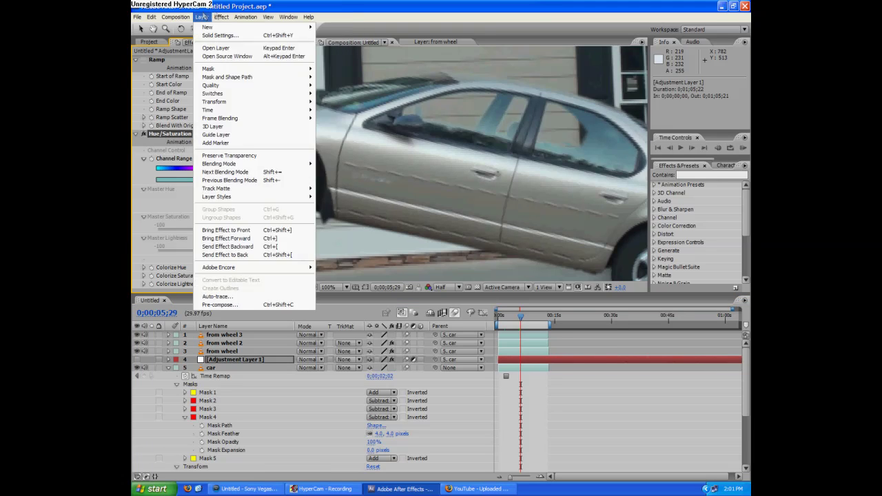
mouse_move(303, 90)
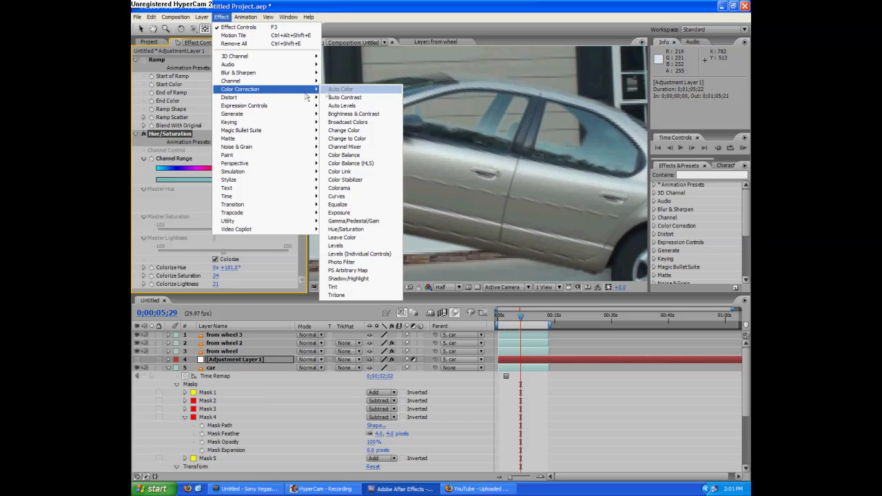
left_click(313, 95)
left_click(313, 94)
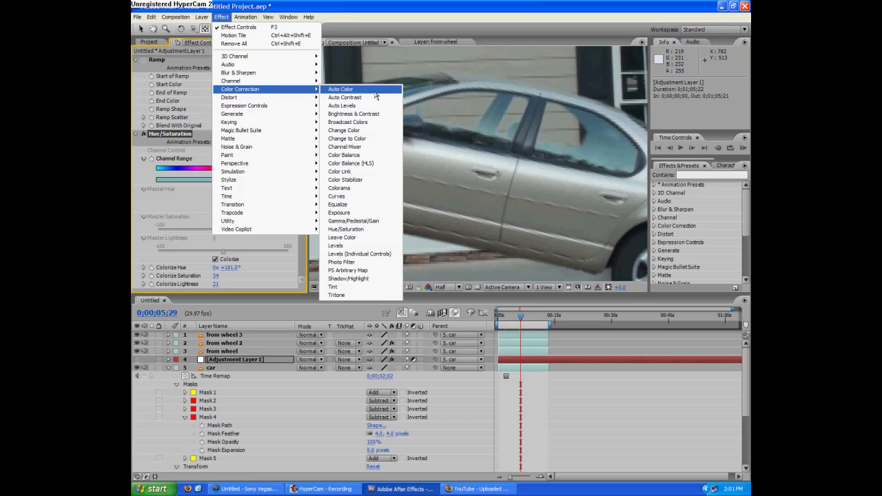
left_click(360, 231)
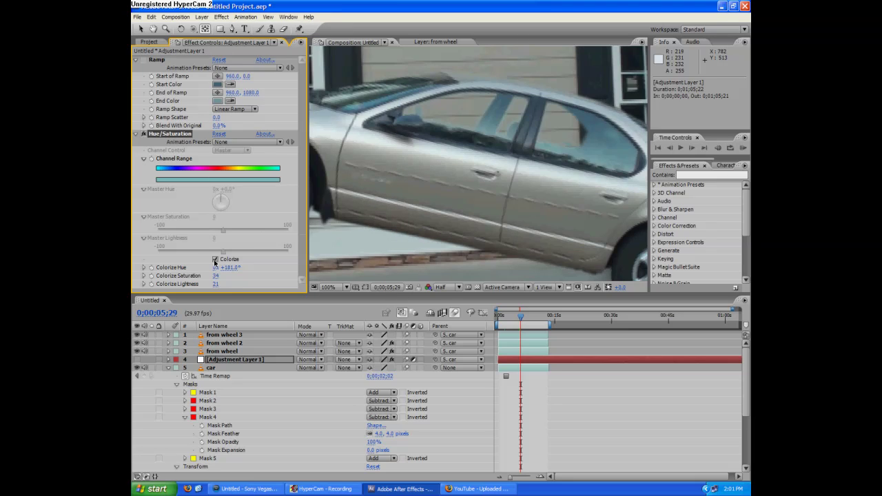
left_click(138, 365)
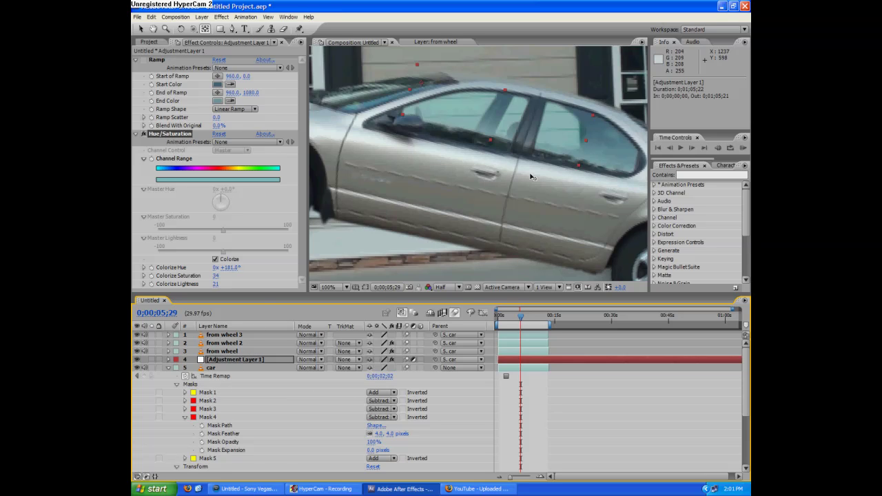
scroll(530, 177, "down", 4)
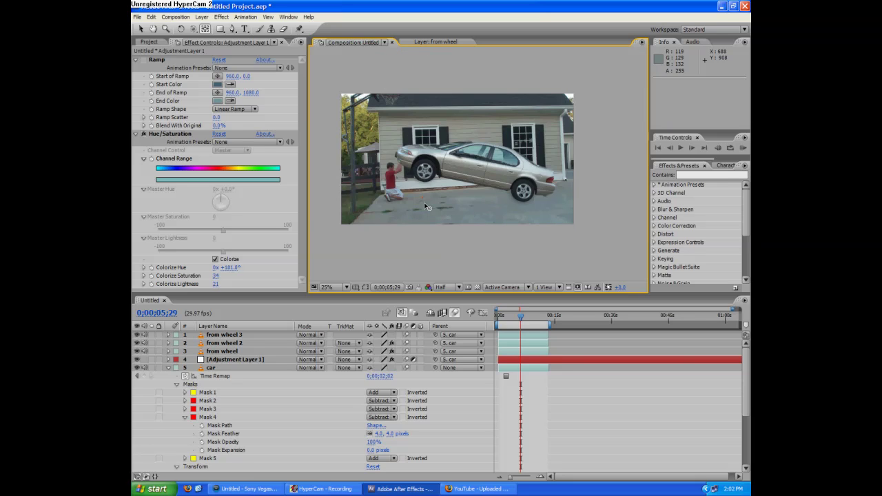
Step: Collapse and re-expand the car layer's properties and zoom the viewer to 50% on the car
left_click(169, 368)
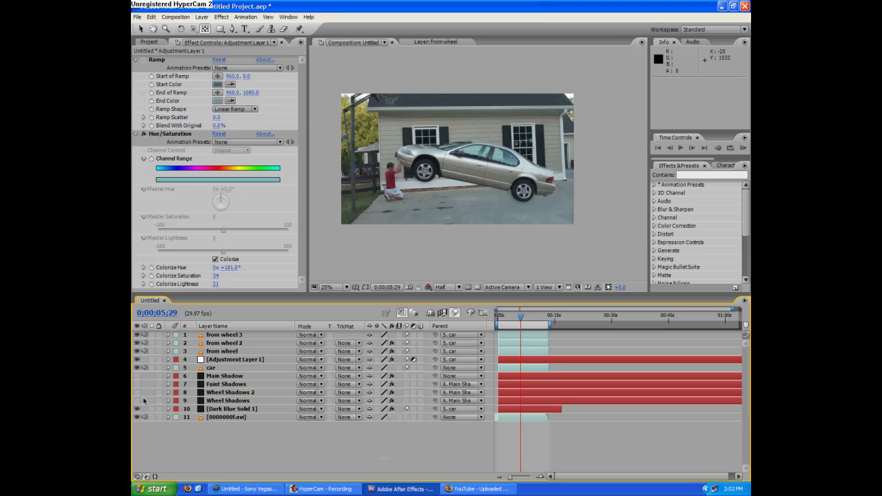
left_click(168, 367)
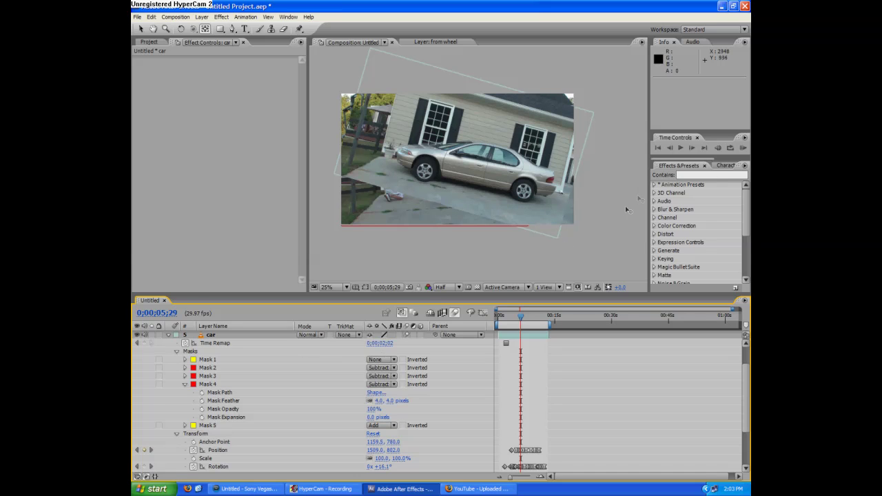
scroll(569, 219, "up", 4)
scroll(569, 220, "down", 2)
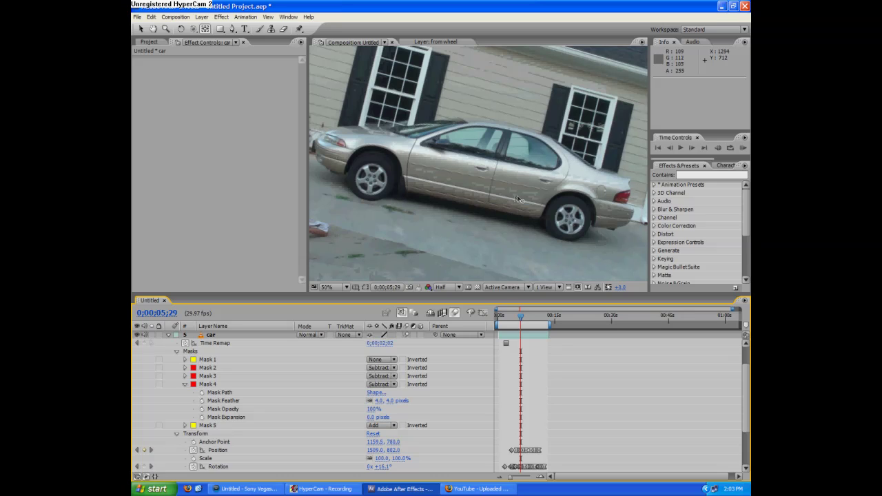
left_click(201, 17)
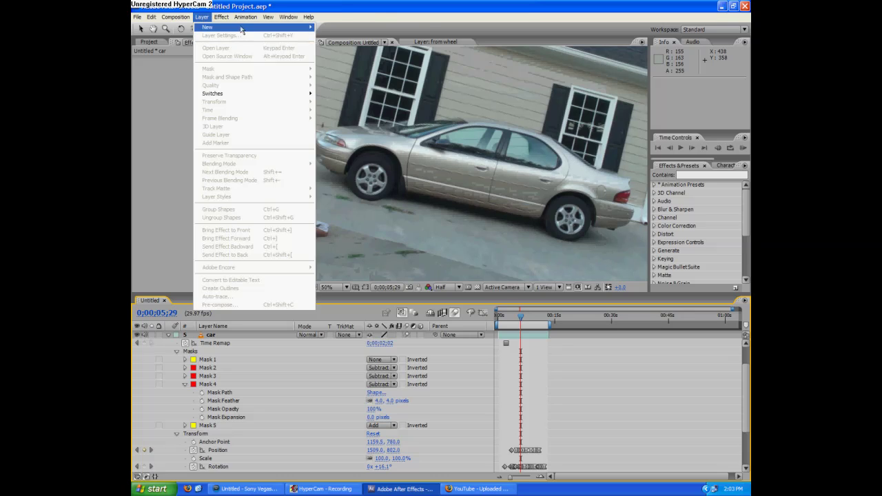
mouse_move(227, 27)
left_click(365, 35)
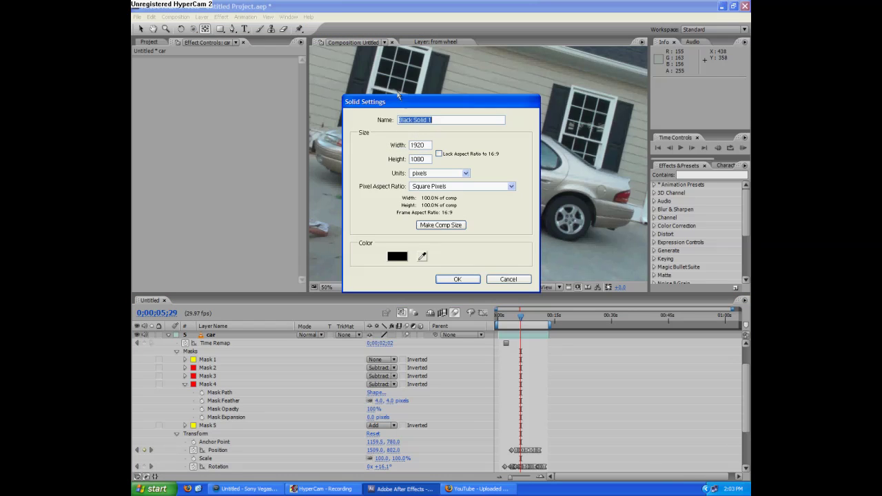
left_click_drag(399, 101, 221, 84)
left_click(251, 234)
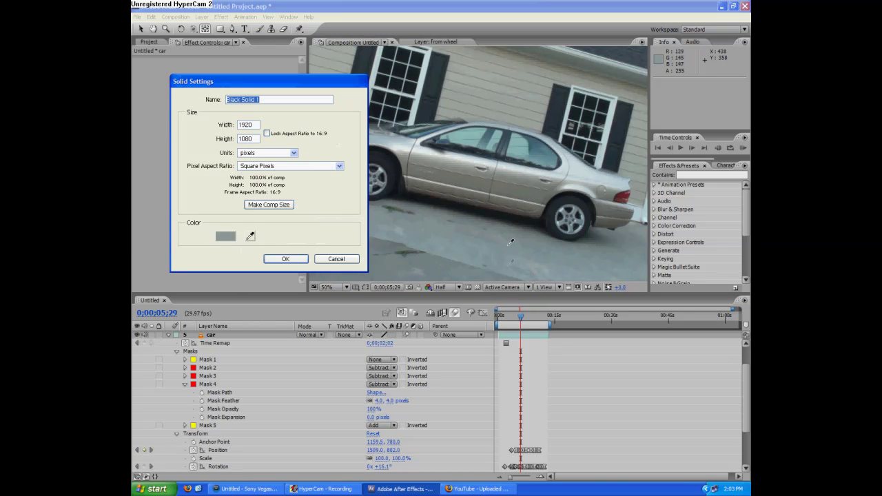
left_click(506, 213)
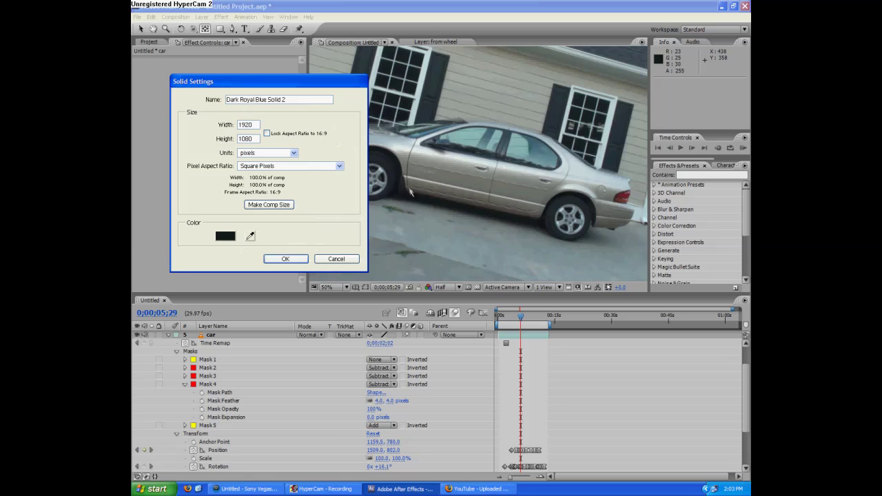
left_click(338, 258)
scroll(544, 213, "down", 1)
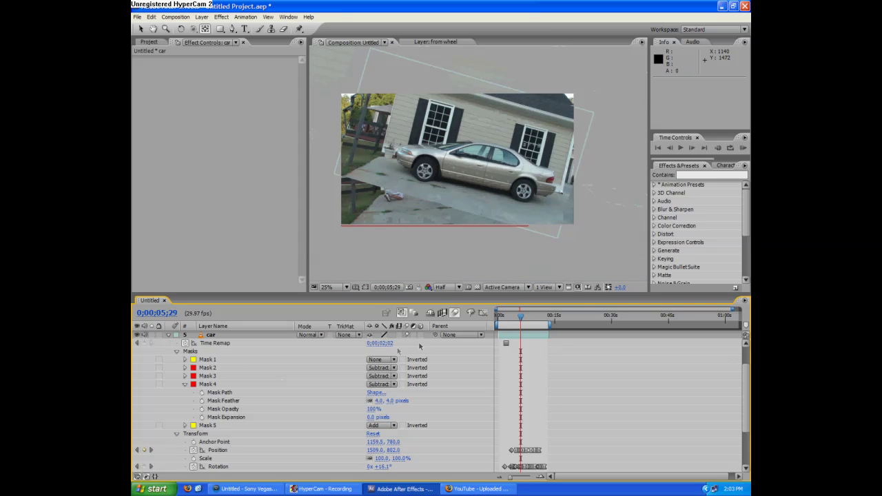
Step: Change the car layer's Mask 1 mode from None to Add, restoring the full composite
left_click(382, 360)
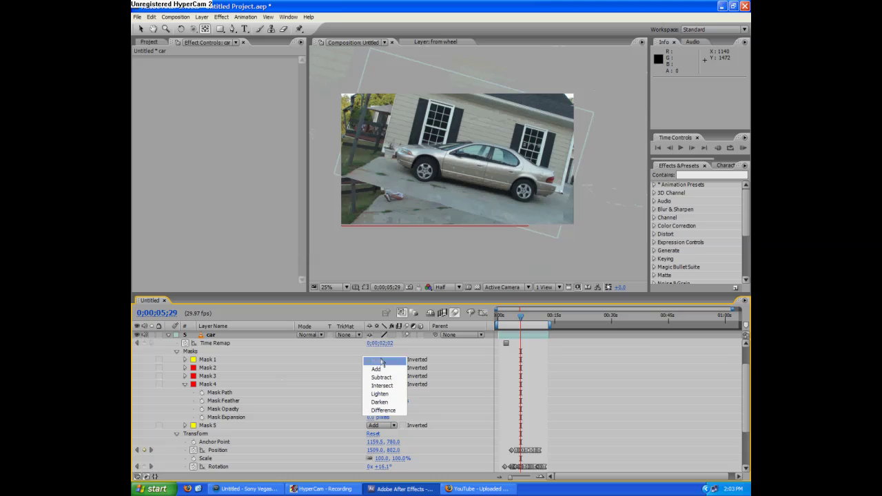
left_click(378, 370)
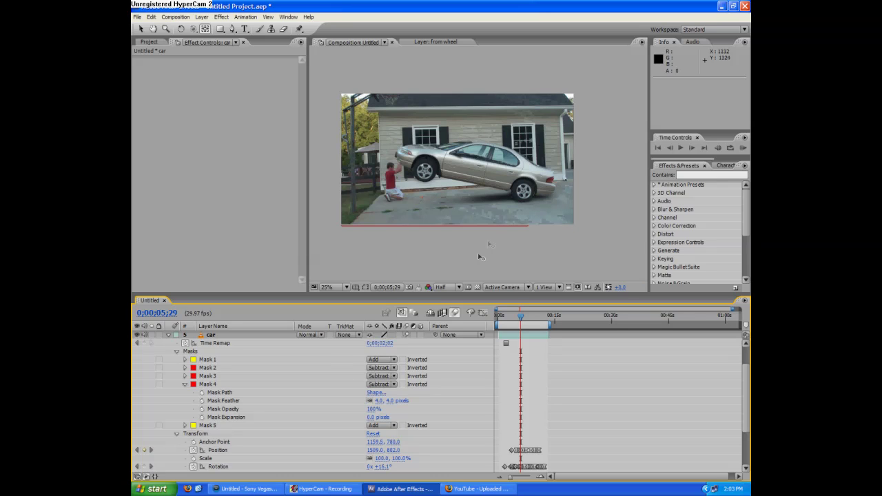
scroll(737, 386, "down", 3)
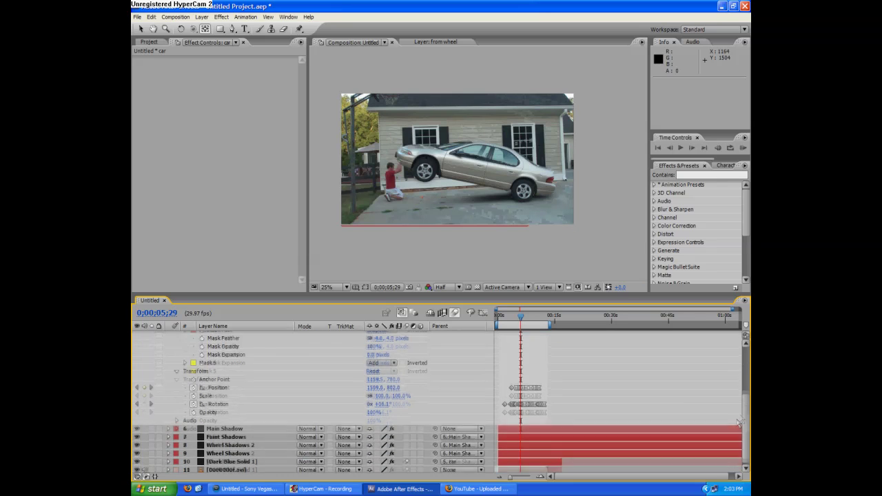
Step: Select Main Shadow at 0;00;02;01, expand its properties and show its mask outlines in the viewer
left_click(241, 428)
scroll(495, 206, "up", 2)
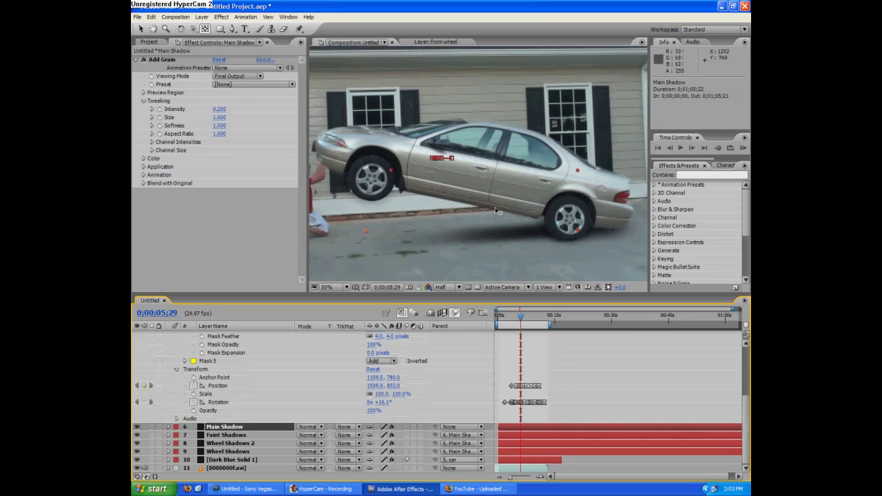
left_click(506, 316)
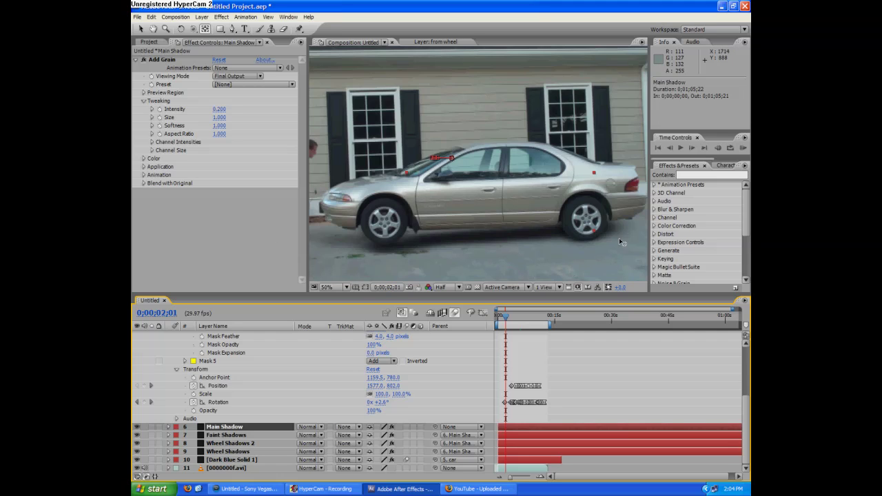
left_click(167, 427)
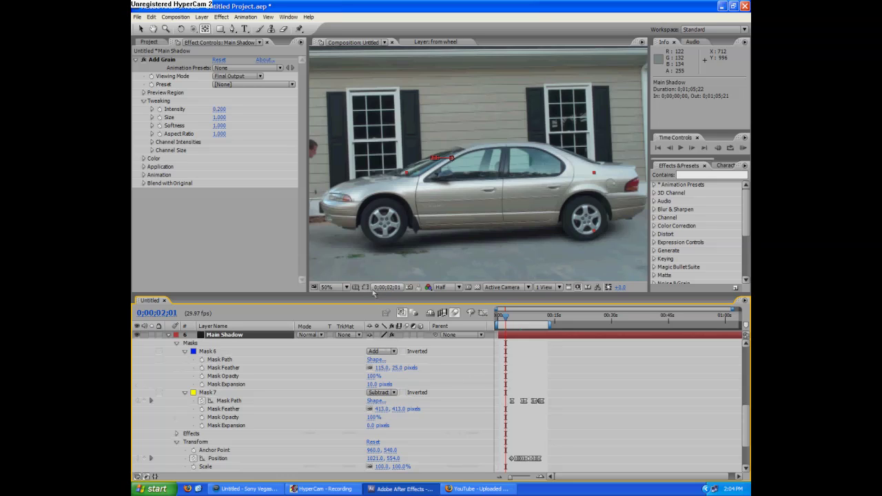
left_click(366, 287)
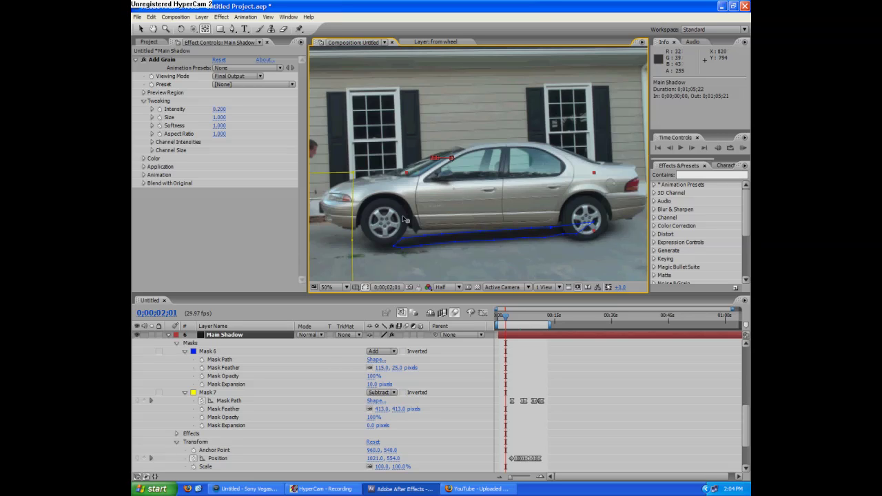
Step: Scrub to 0;00;04;14, select Mask 7 and keep its mode set to Subtract
left_click_drag(511, 317, 515, 318)
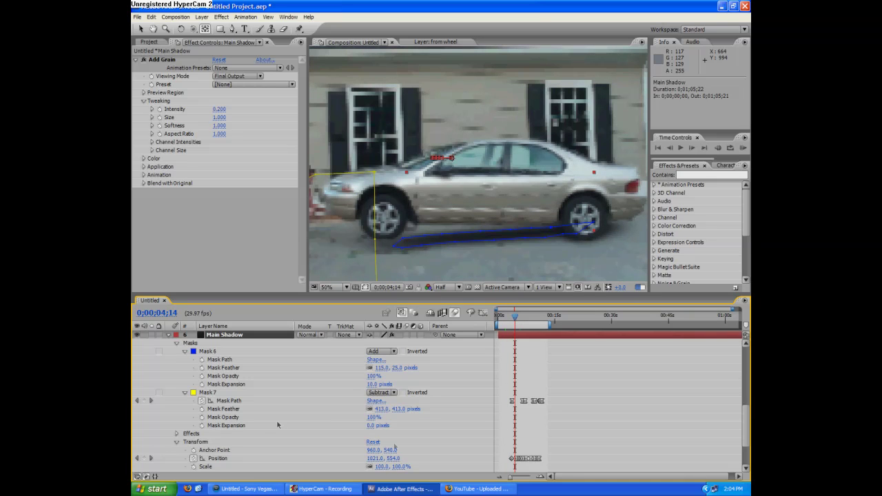
left_click(249, 392)
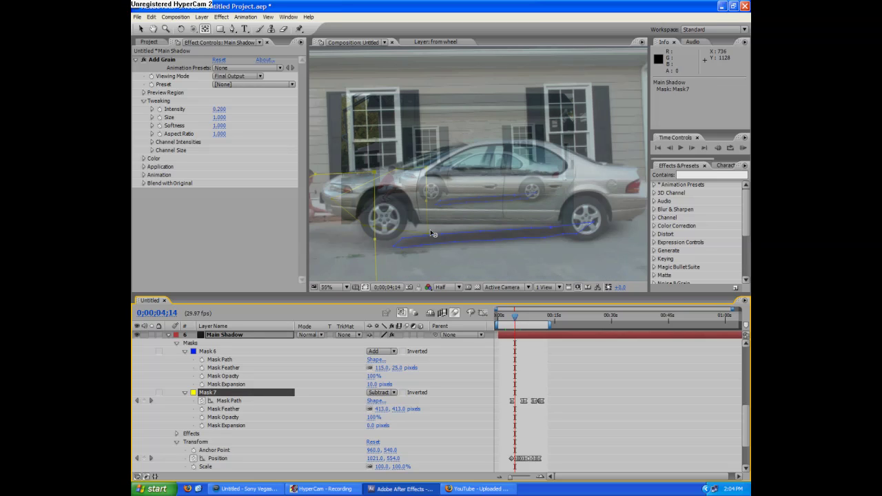
left_click(386, 392)
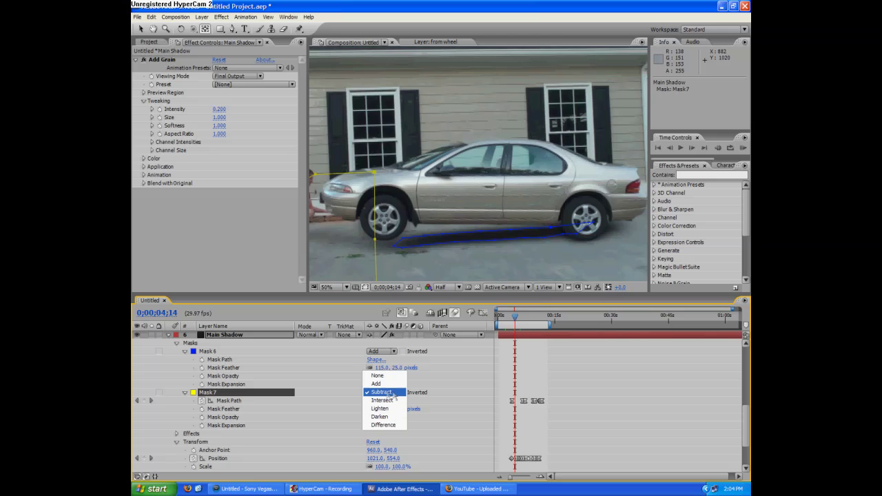
left_click(394, 394)
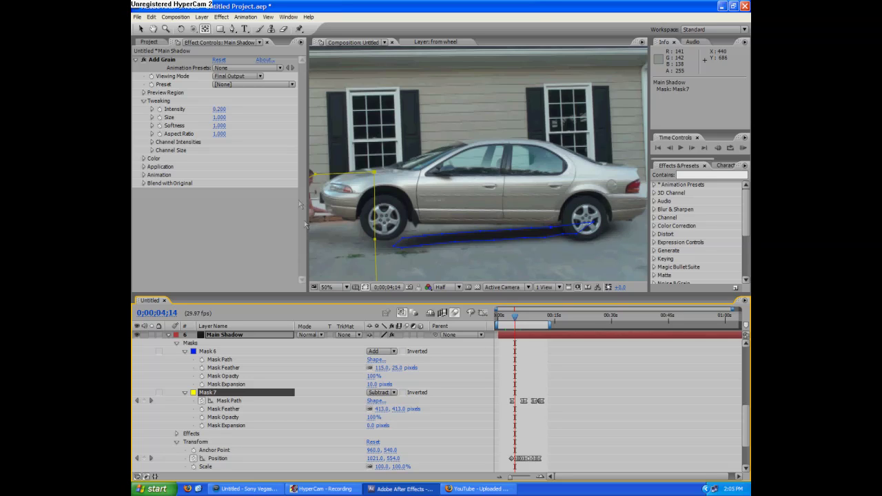
key("comma")
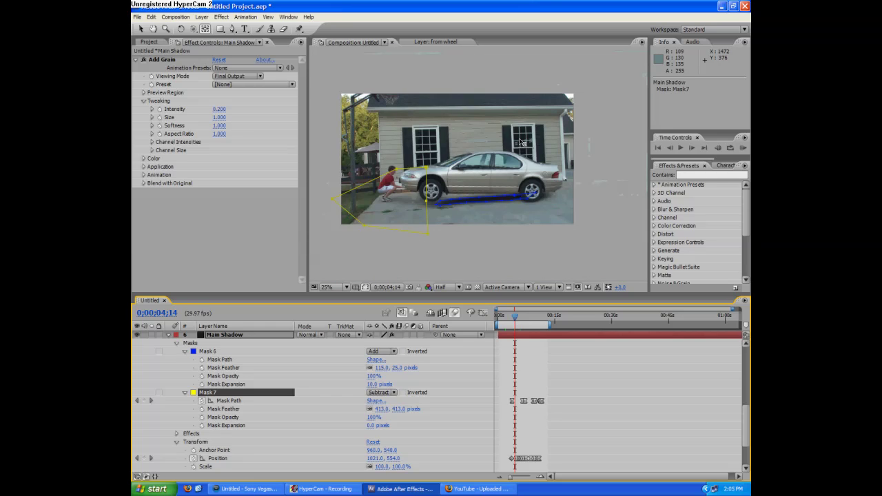
key("period")
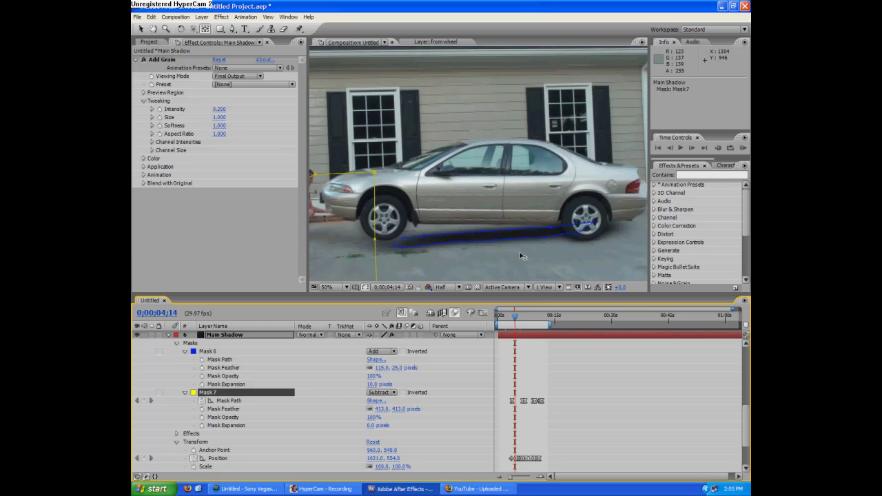
key("comma")
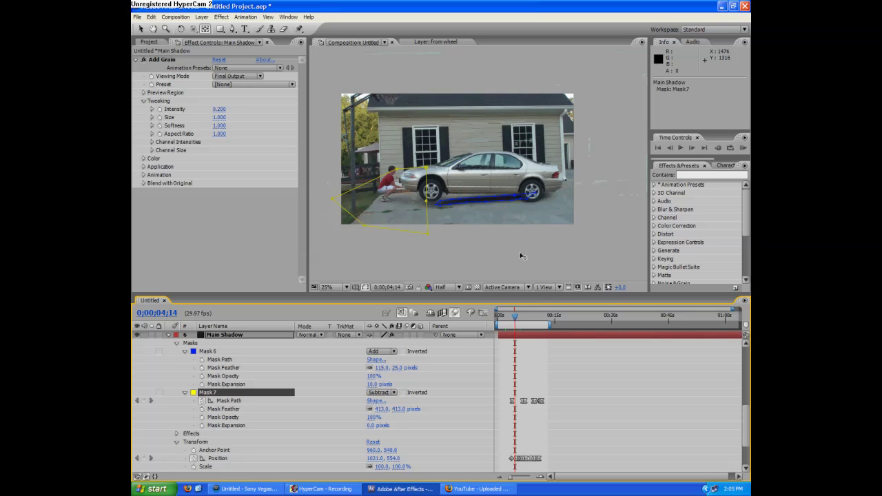